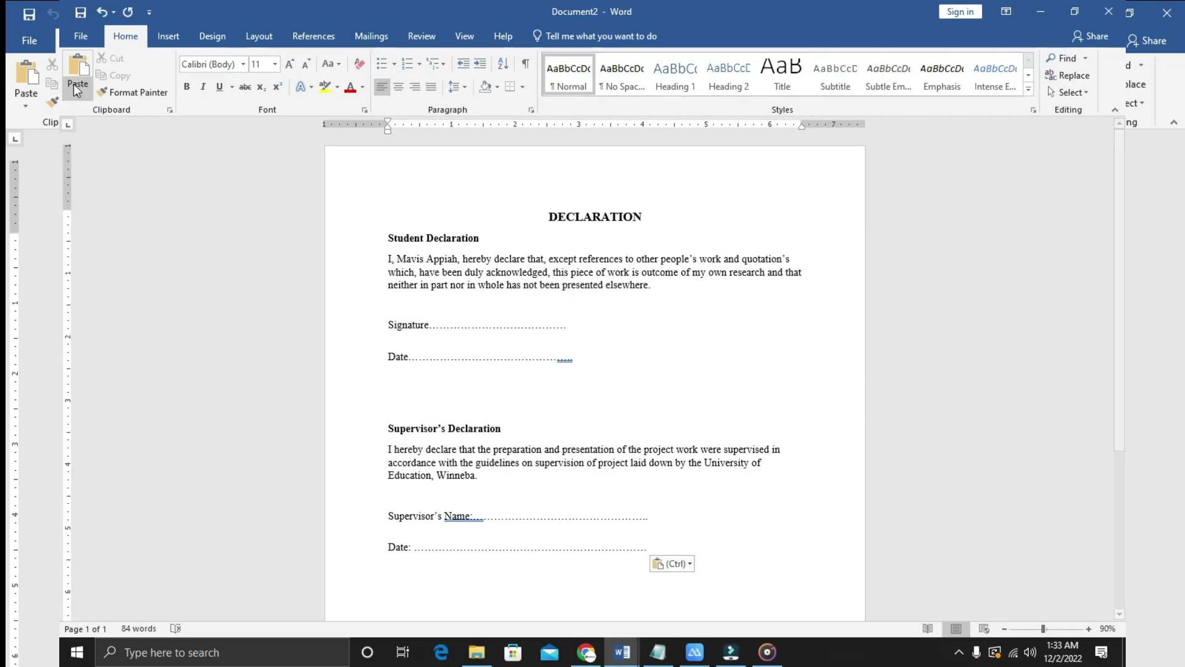
- Start a Save As into the Documents folder
left_click(29, 40)
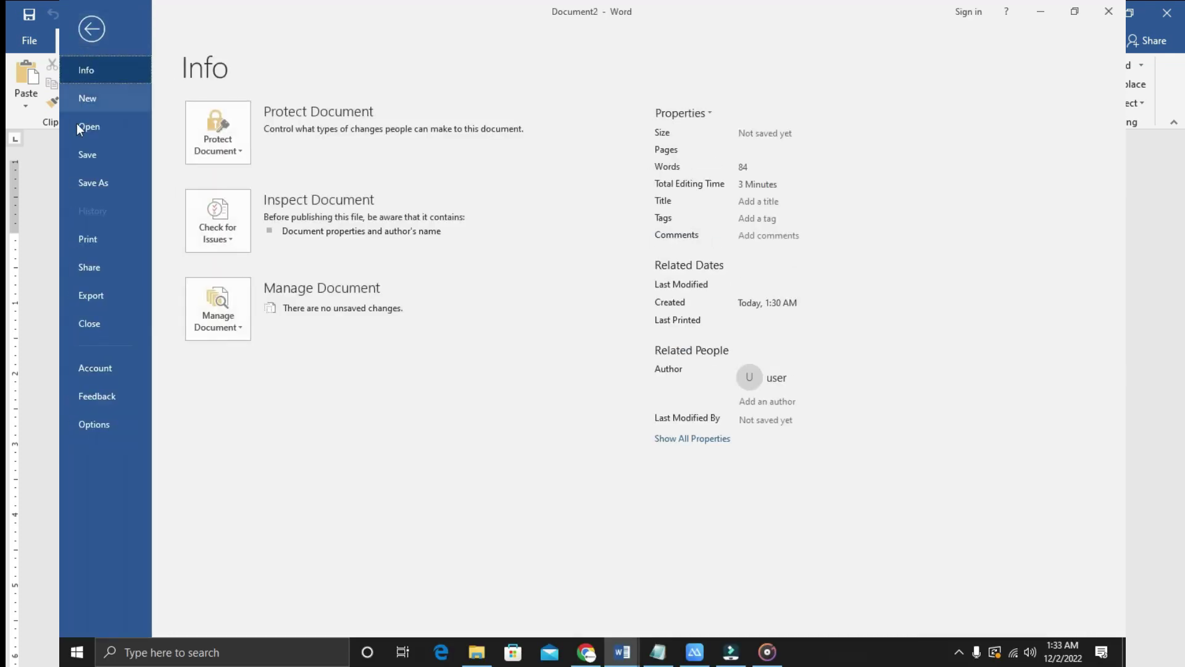
left_click(79, 154)
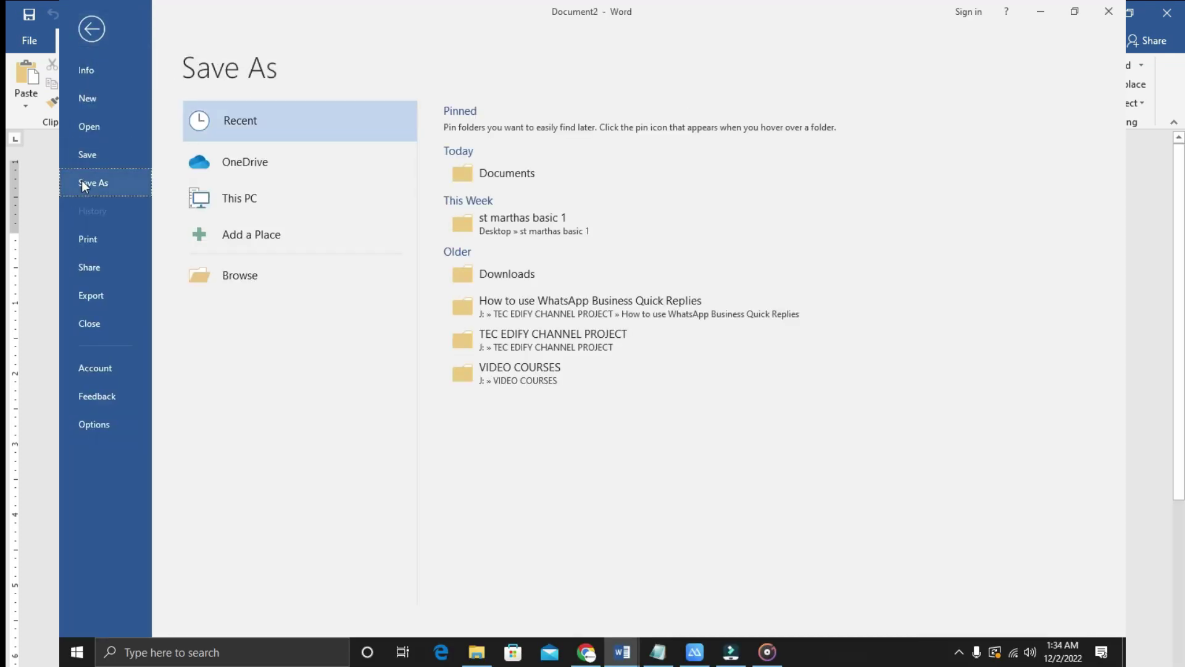
left_click(81, 179)
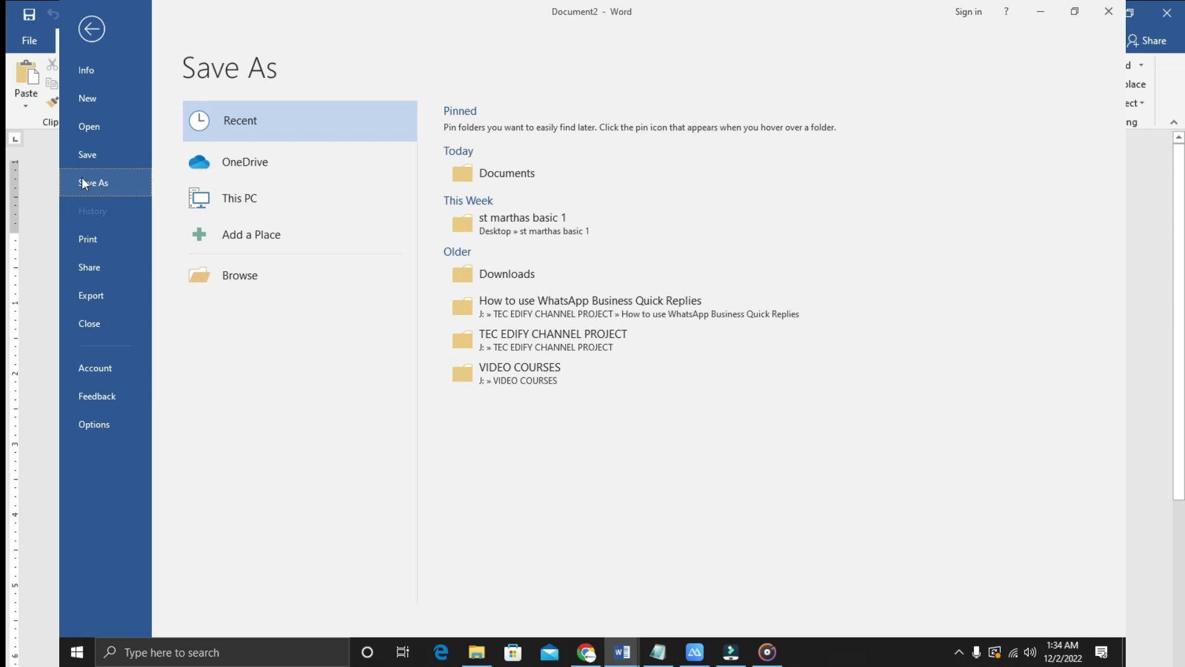
left_click(462, 168)
- Name the file 'frank', choose PDF as the format, and save
type("fr")
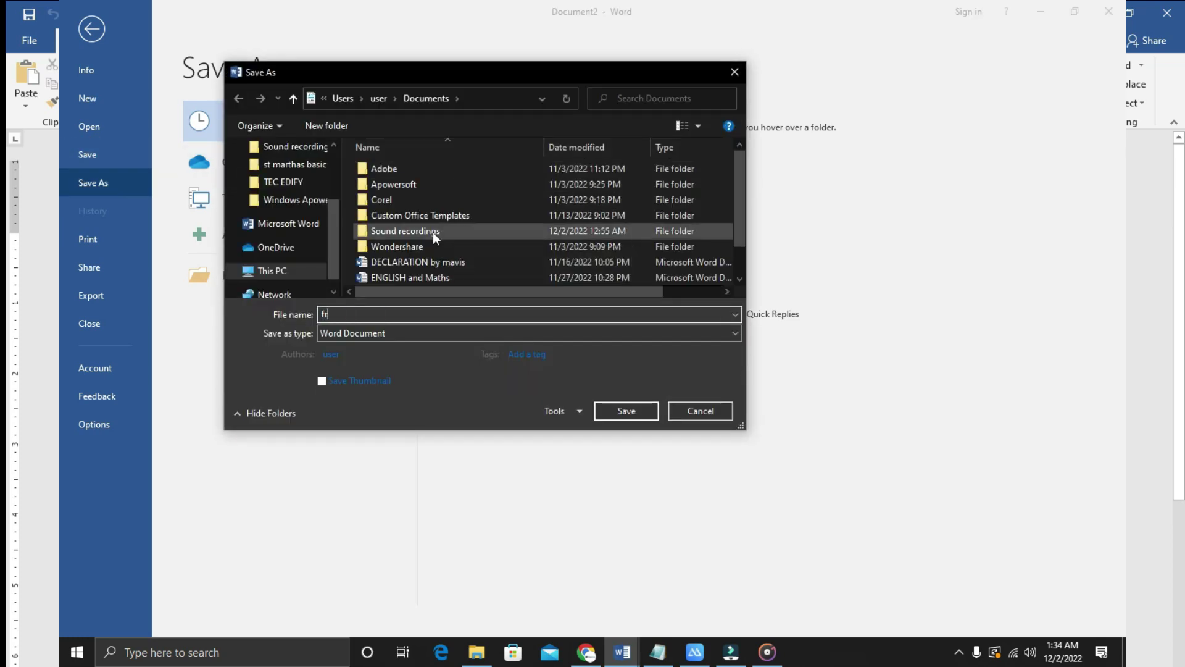
type("anj")
key("BackSpace")
type("k")
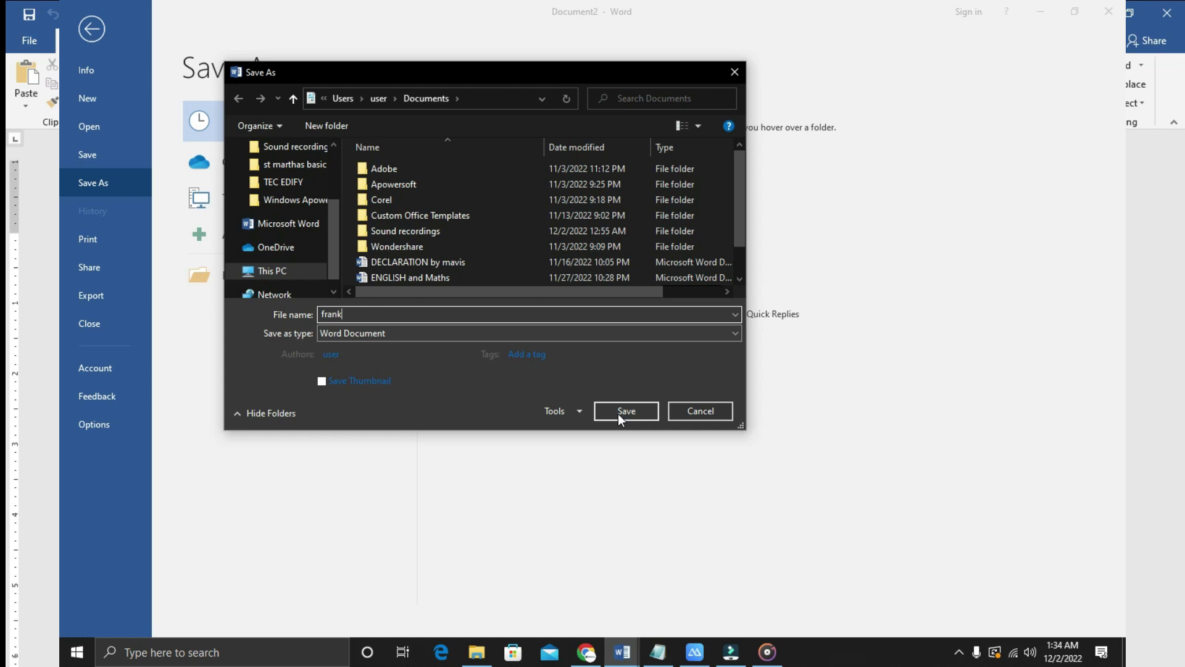
left_click(734, 334)
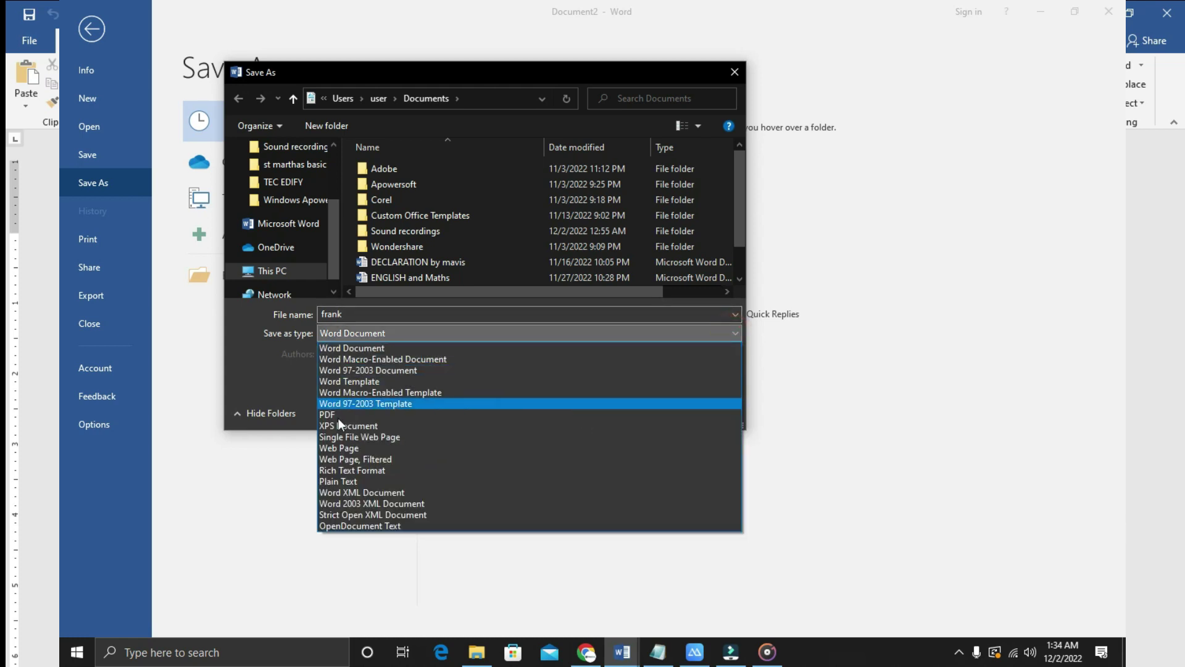
left_click(334, 415)
left_click(607, 447)
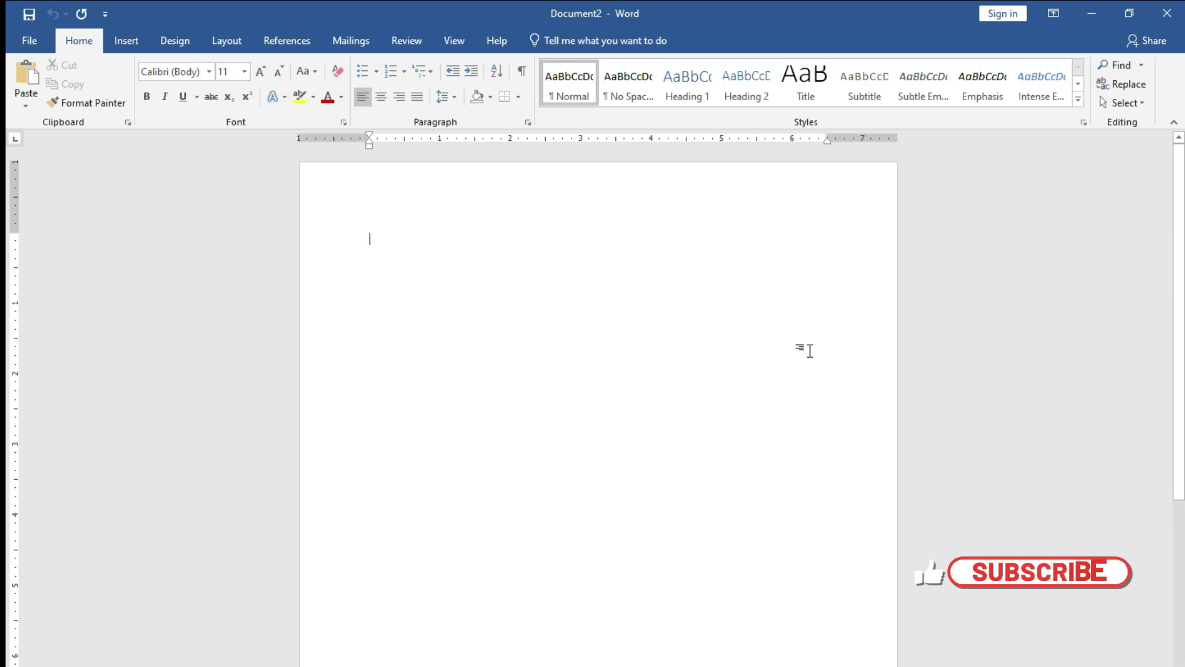
- Paste the declaration text into the blank page and scroll through it
key("ctrl+v")
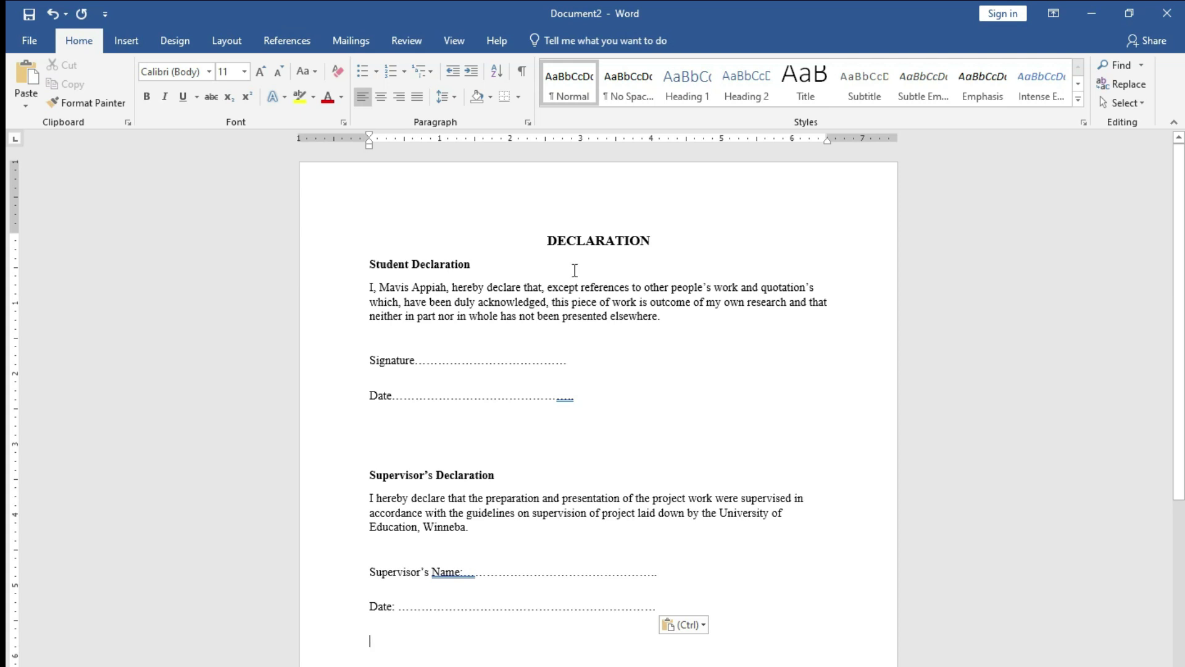
mouse_move(1178, 257)
left_mouse_down()
mouse_move(1176, 322)
mouse_move(9, 244)
left_mouse_up()
- Open Save As on the Documents folder, with DECLARATION proposed as the name
left_click(27, 40)
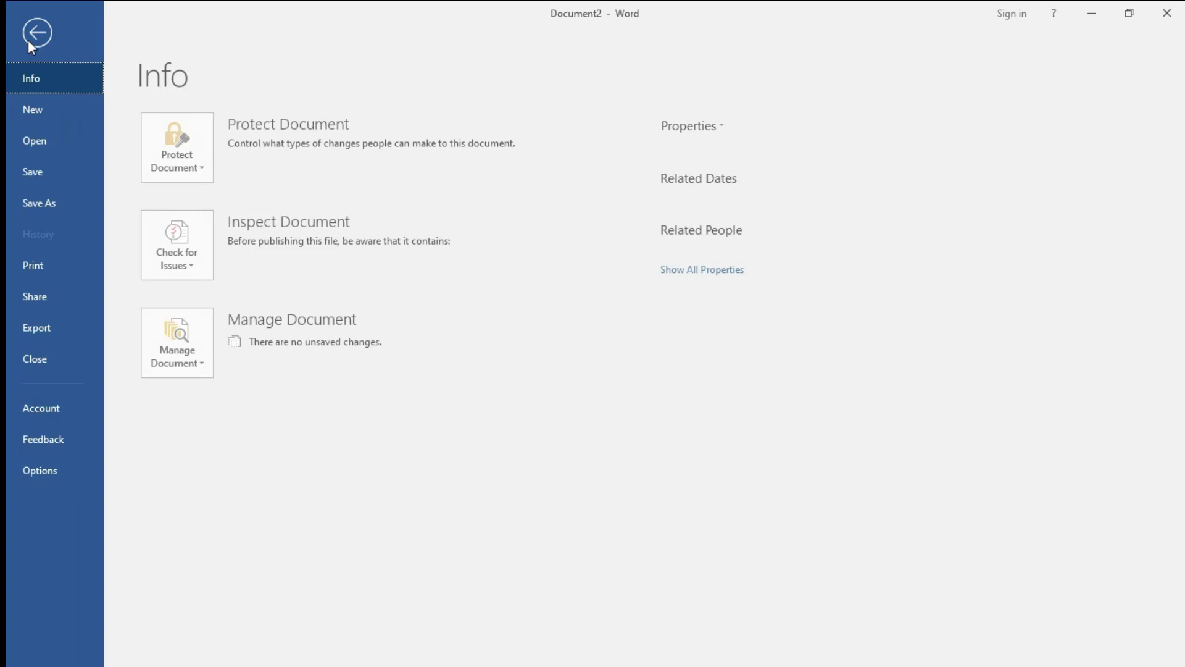
left_click(27, 171)
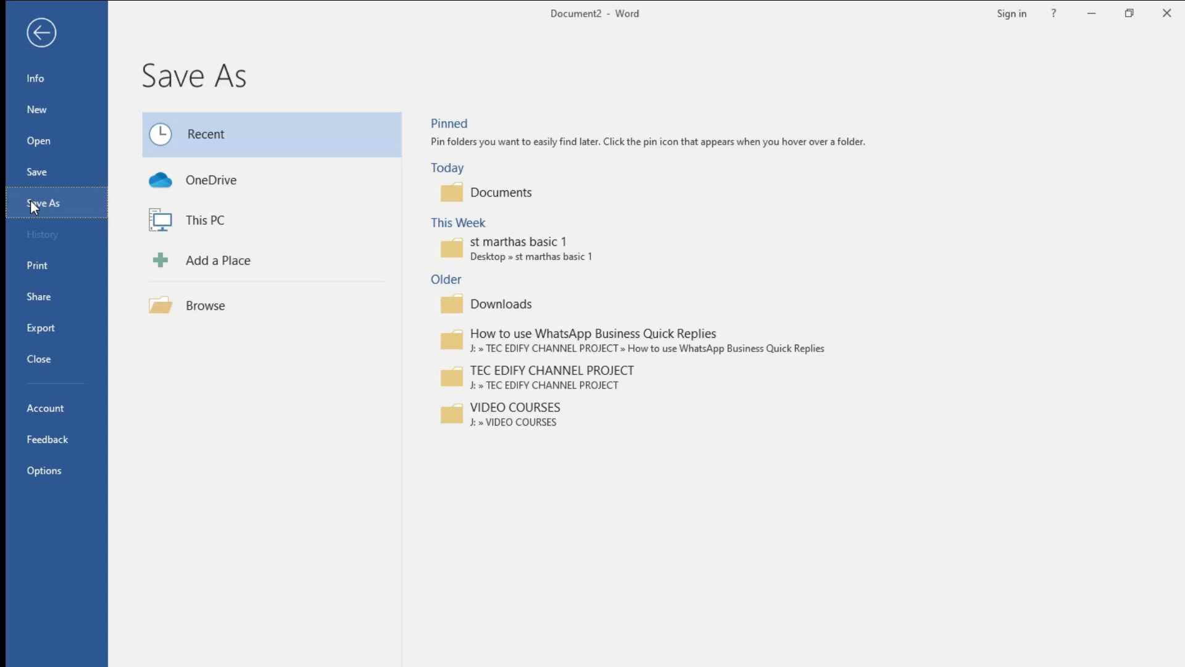
left_click(38, 169)
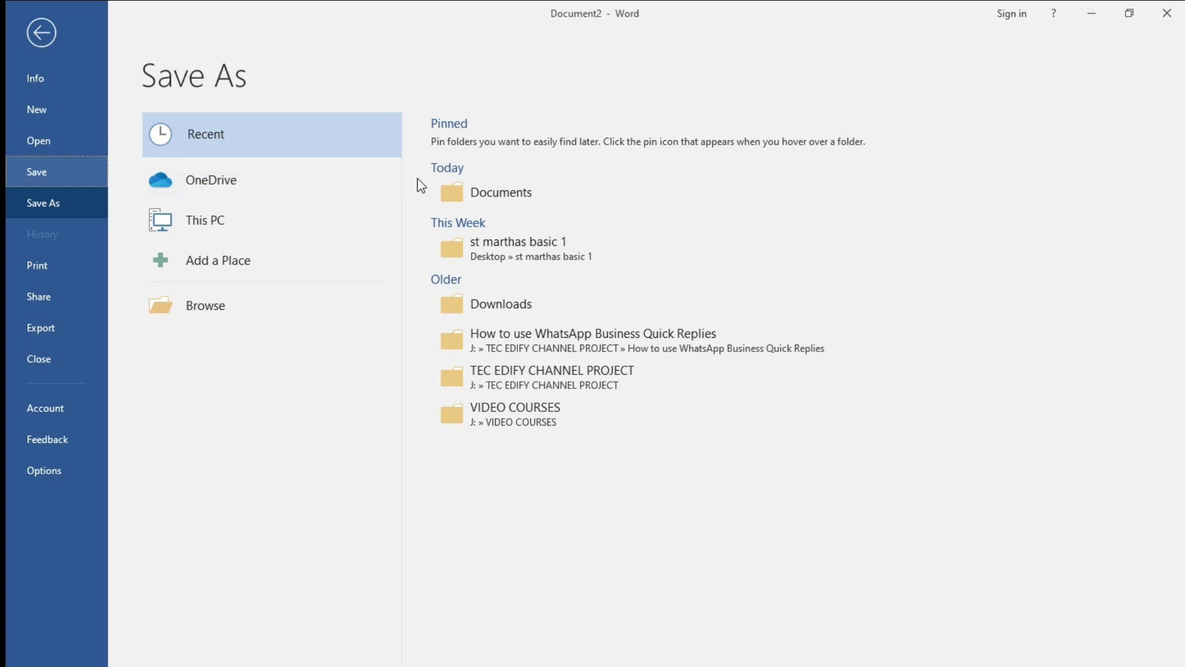
left_click(450, 187)
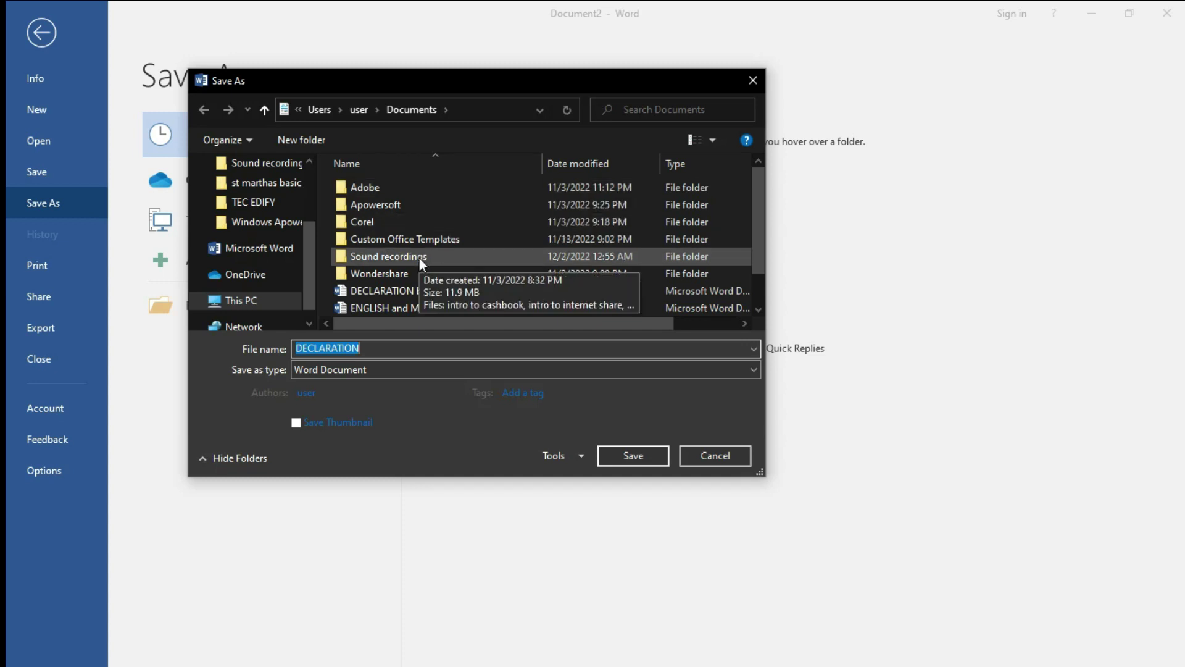
- Enter 'frank' as the file name and set the format to PDF
type("franj")
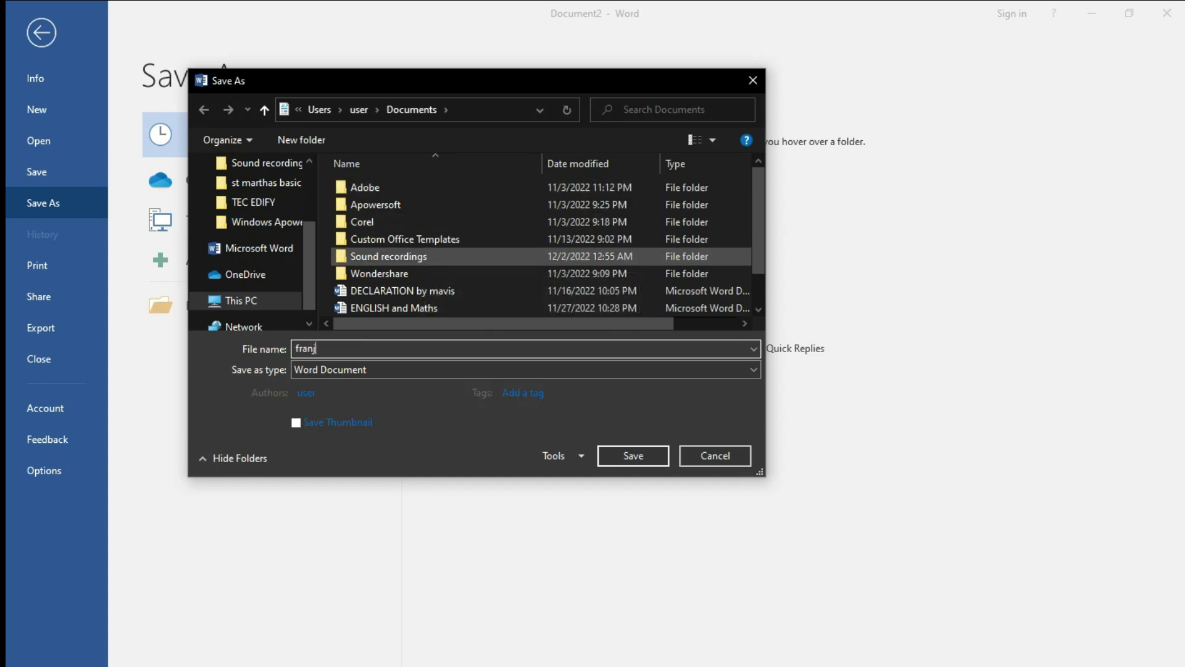
key("BackSpace")
type("k")
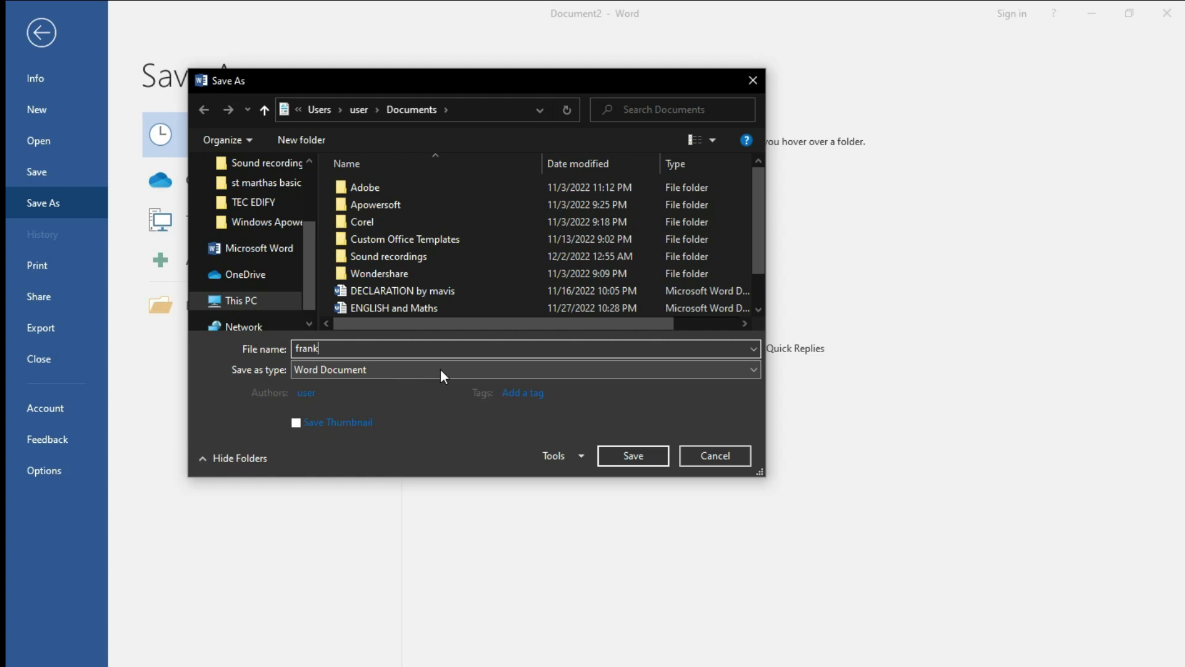
left_click(750, 370)
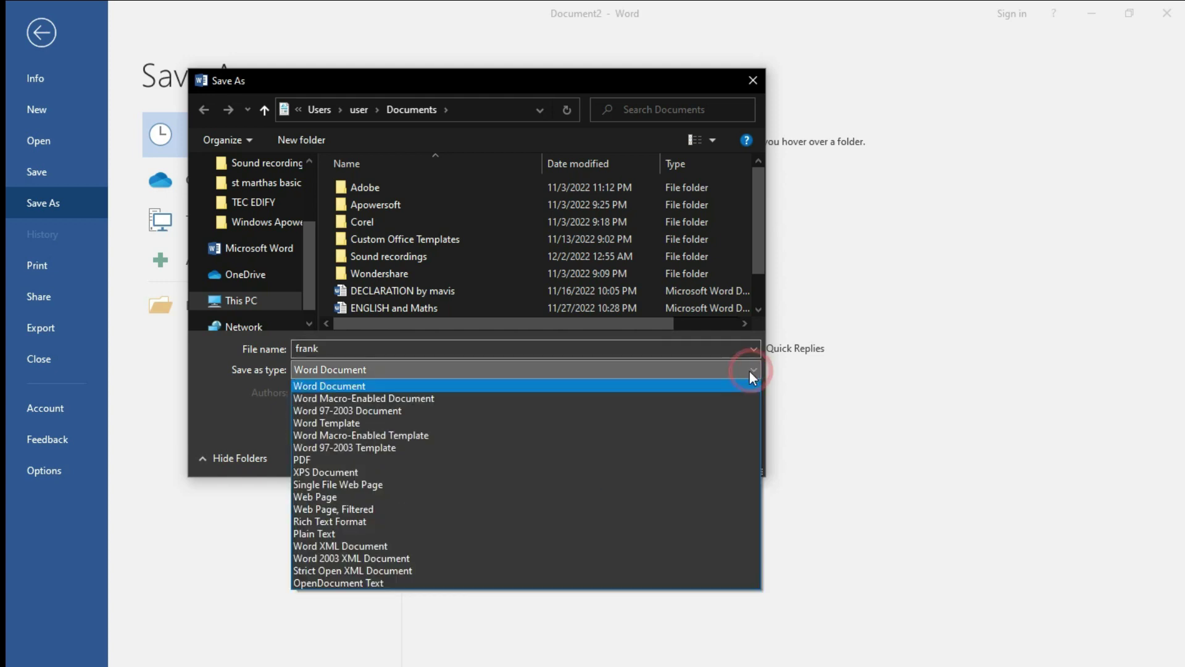
left_click(307, 462)
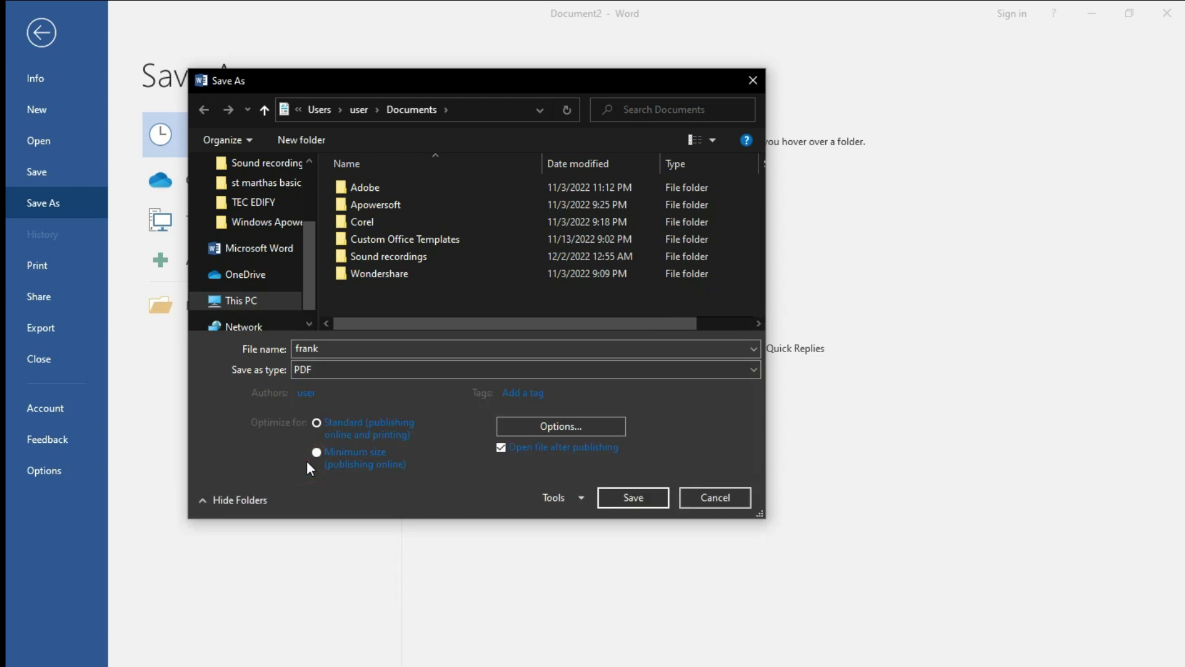
- Save the declaration as frank.pdf, then close the Edge window showing it
left_click(610, 497)
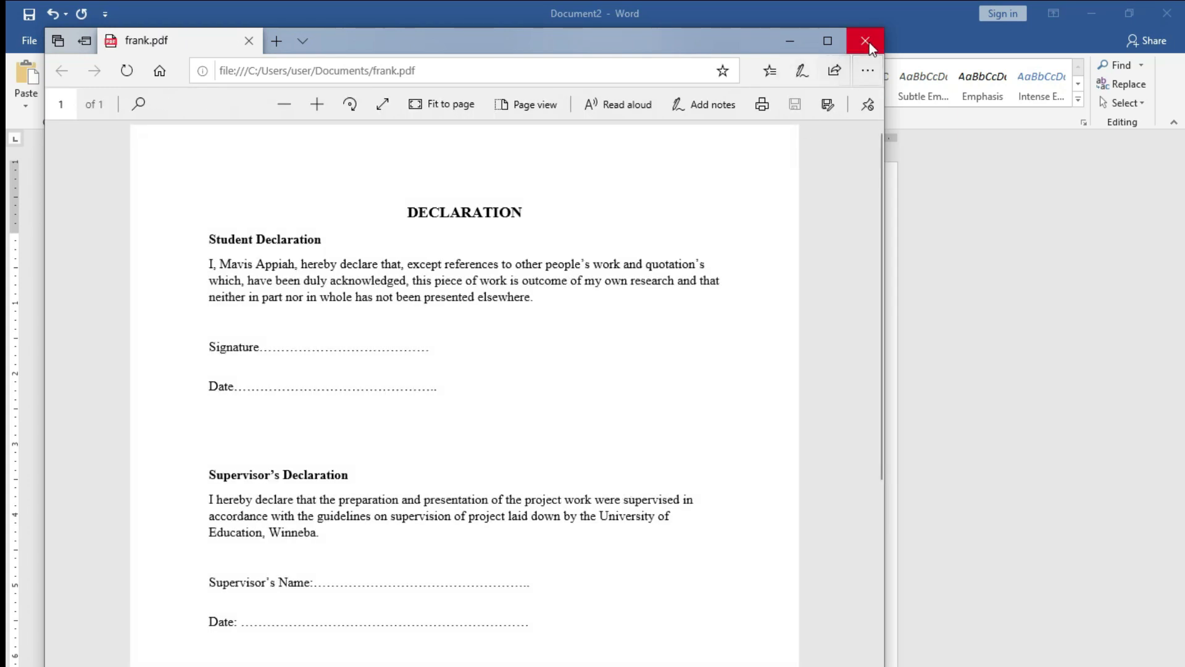
left_click(867, 41)
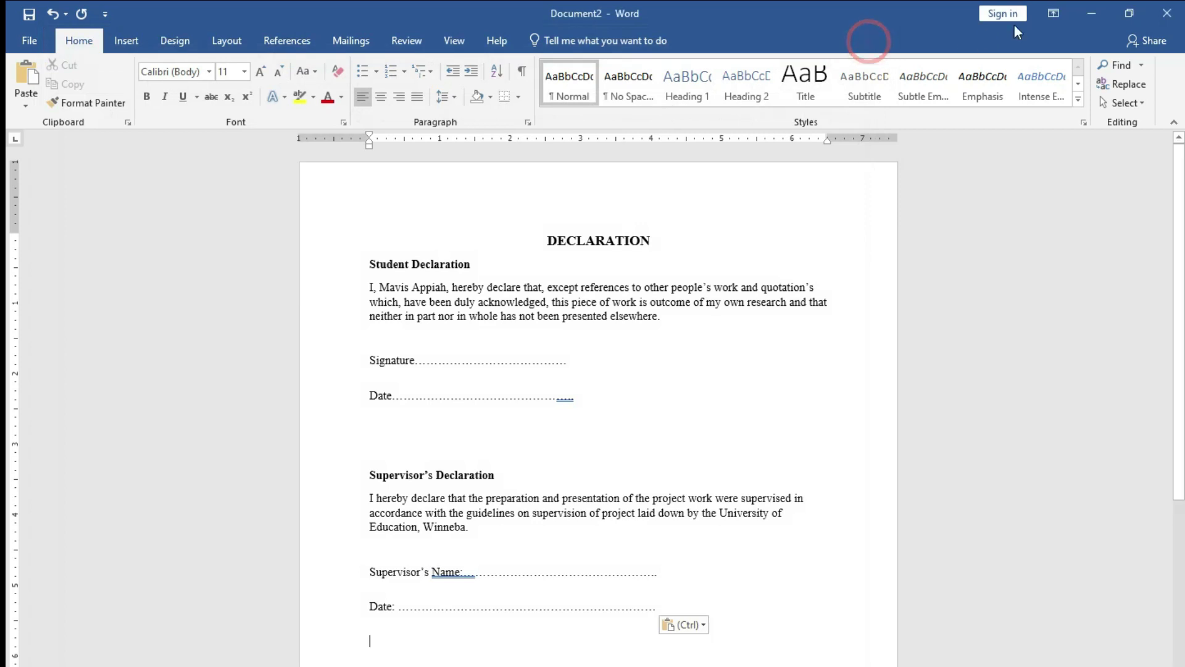
- Minimize the declaration document window
left_click(1085, 8)
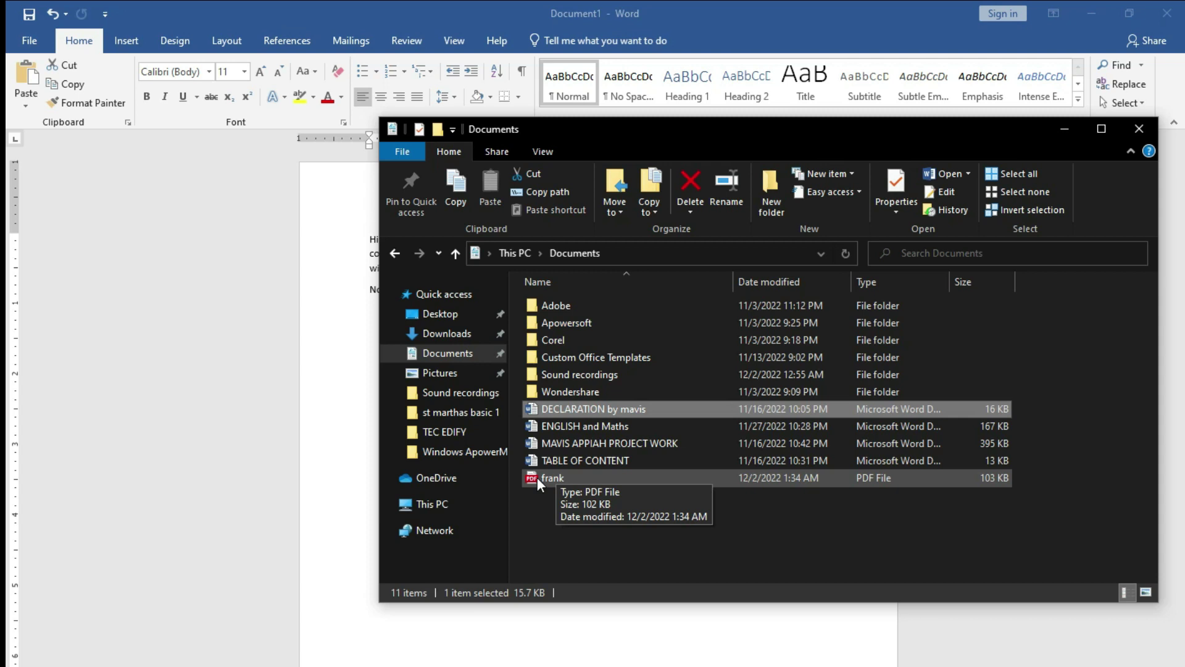
- Switch to Document1, select its text, and open frank.pdf from Documents
left_click(294, 343)
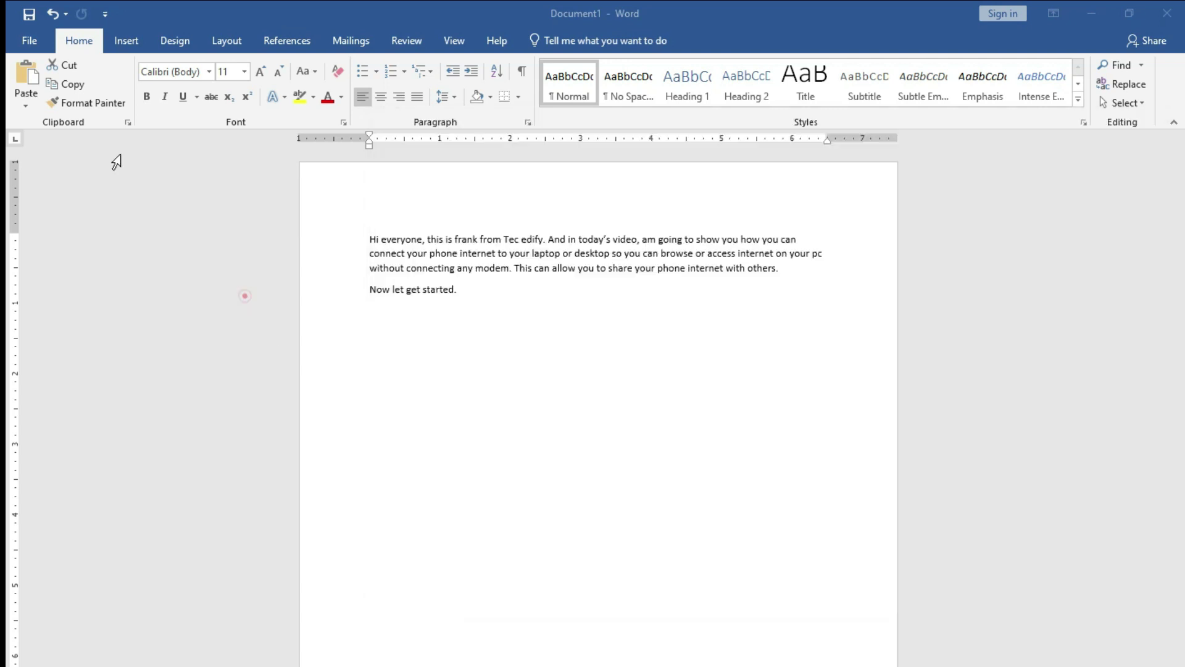
key("ctrl+a")
left_click(29, 42)
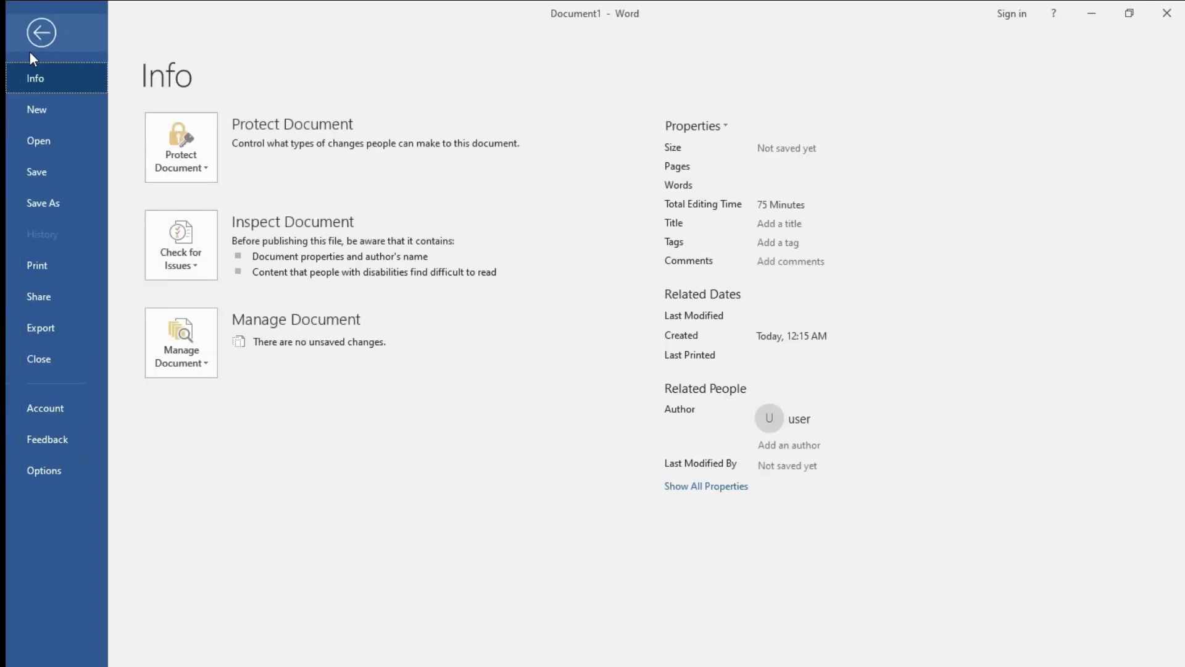
left_click(40, 146)
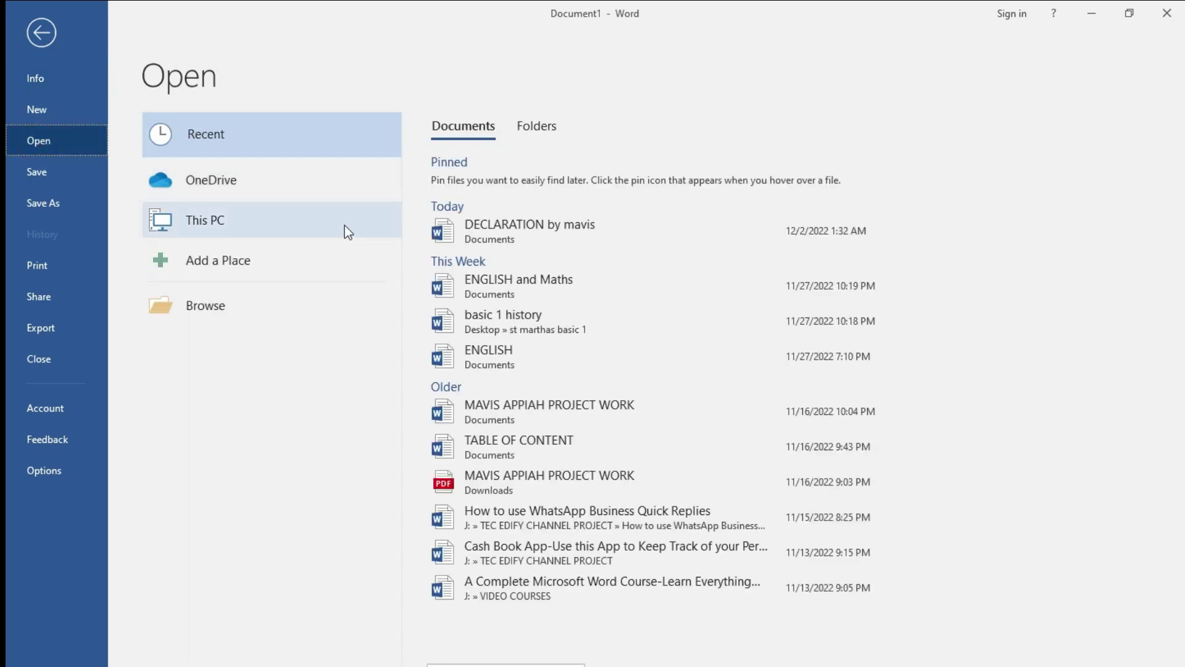
left_click(194, 302)
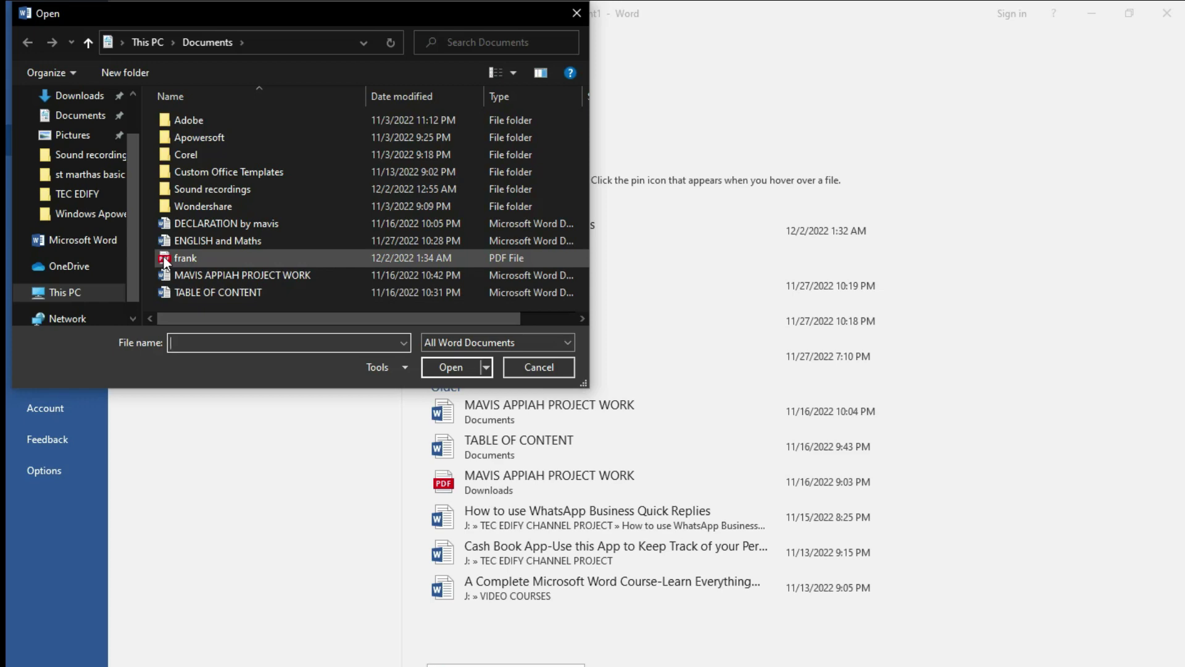
double_click(163, 256)
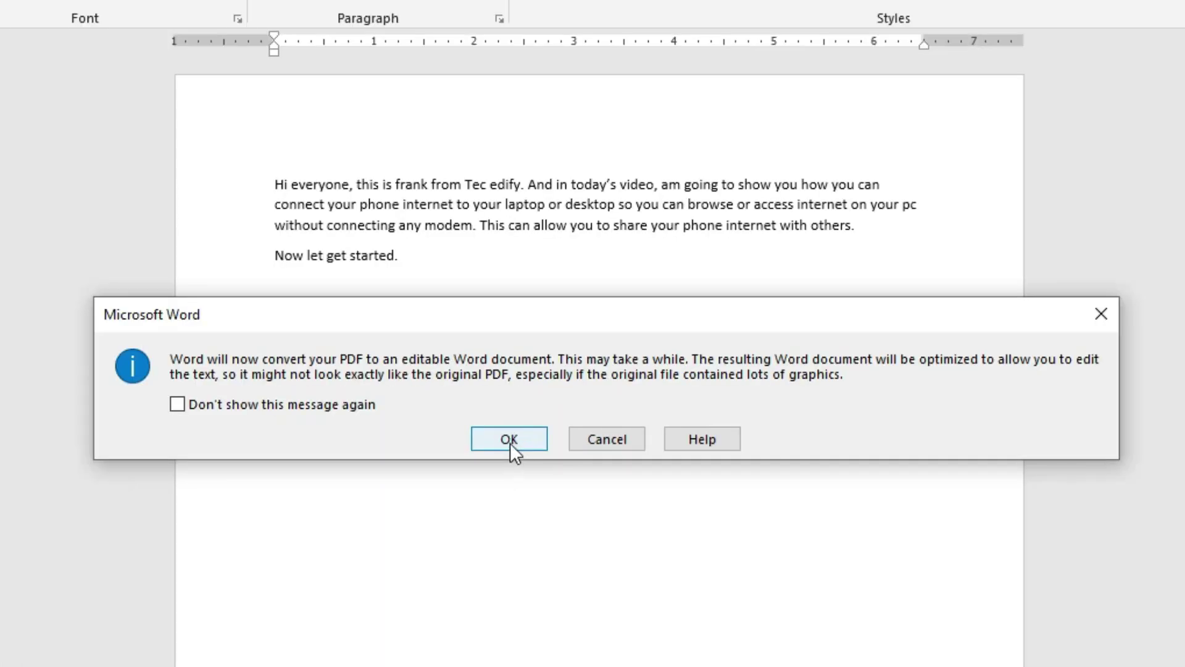
- Confirm converting the frank PDF into an editable Word document
left_click(510, 443)
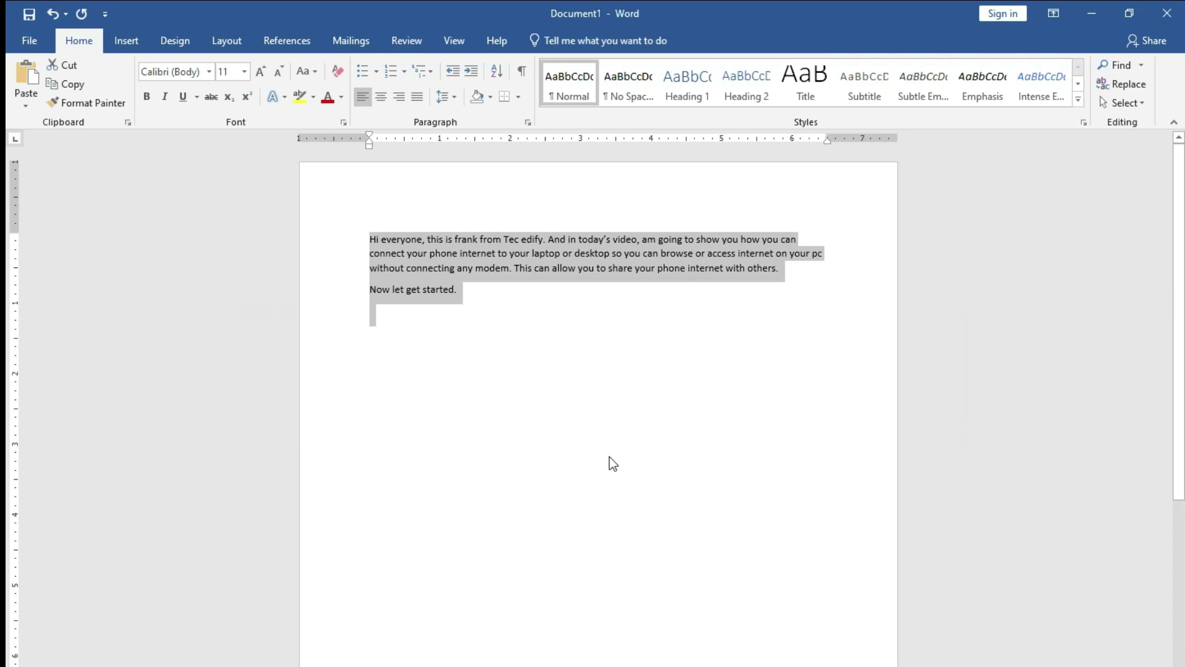